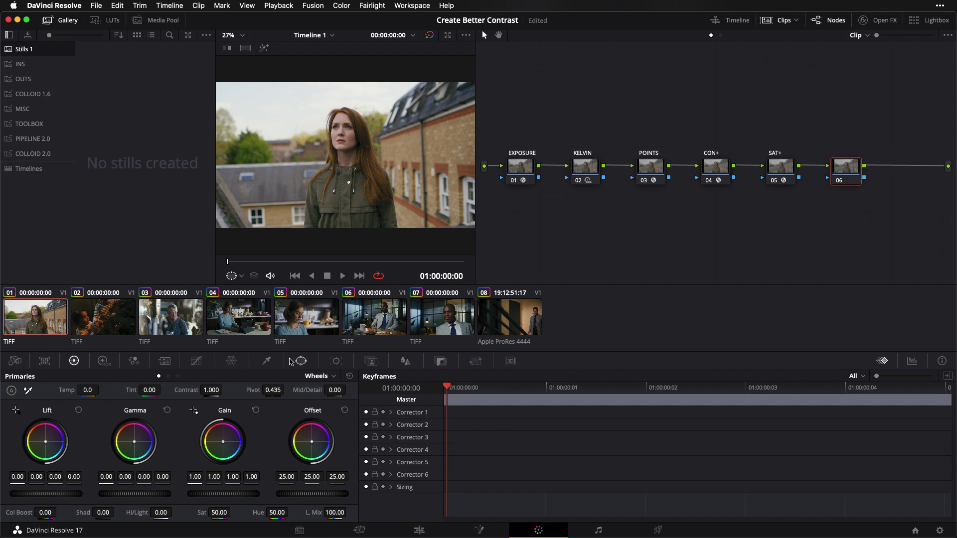
Add a serial node with a circle window over the woman's face, softness 5.69
click(301, 361)
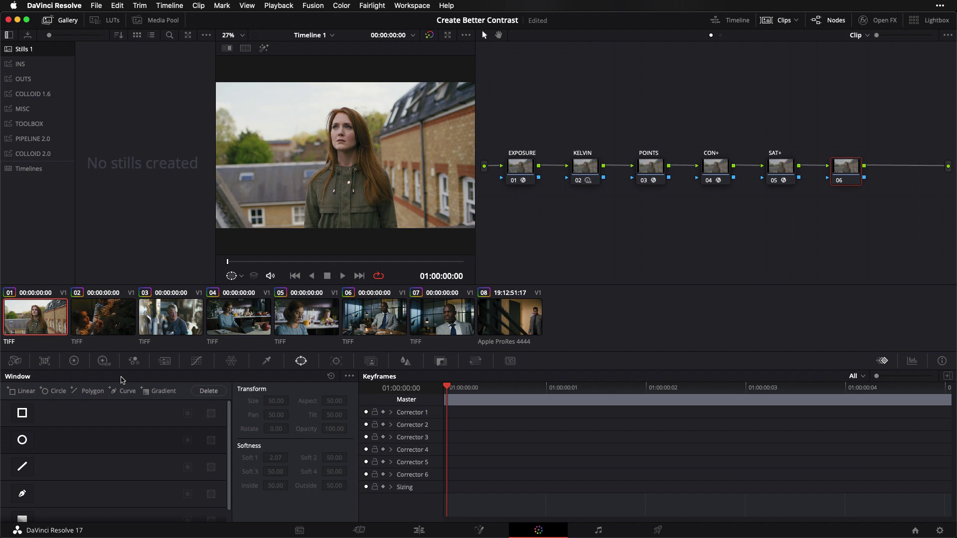
key(alt+c)
drag(352, 165, 369, 135)
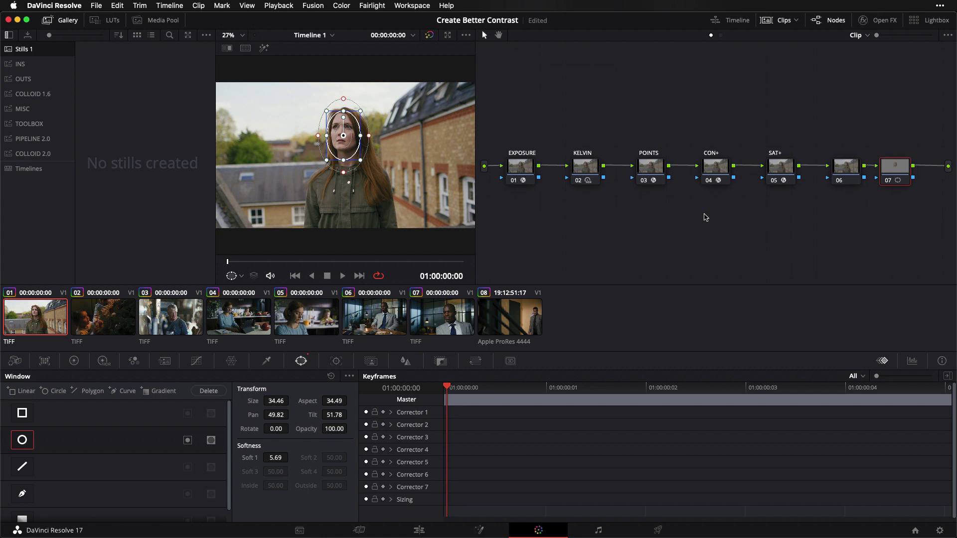
click(76, 362)
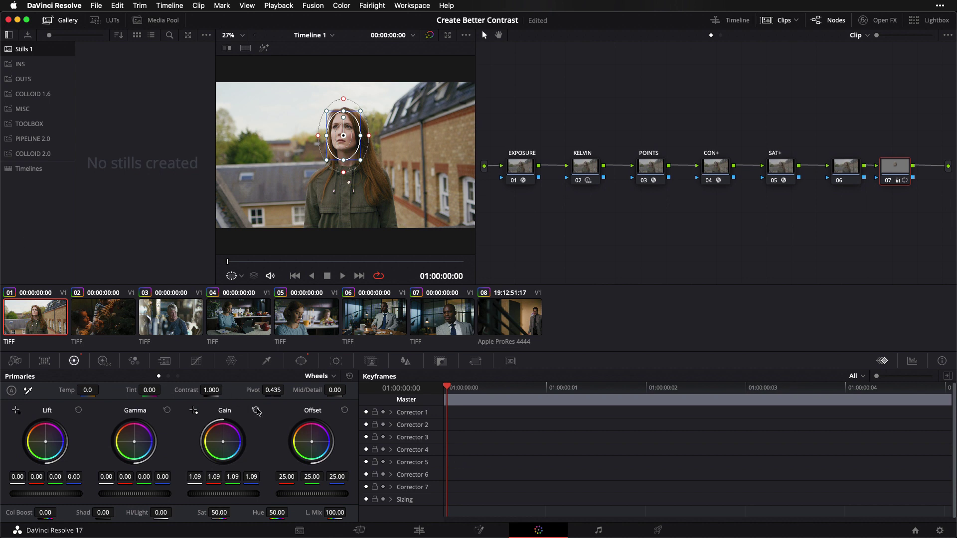
click(256, 410)
Invert the face window and check its matte by toggling Highlight on and off
click(301, 360)
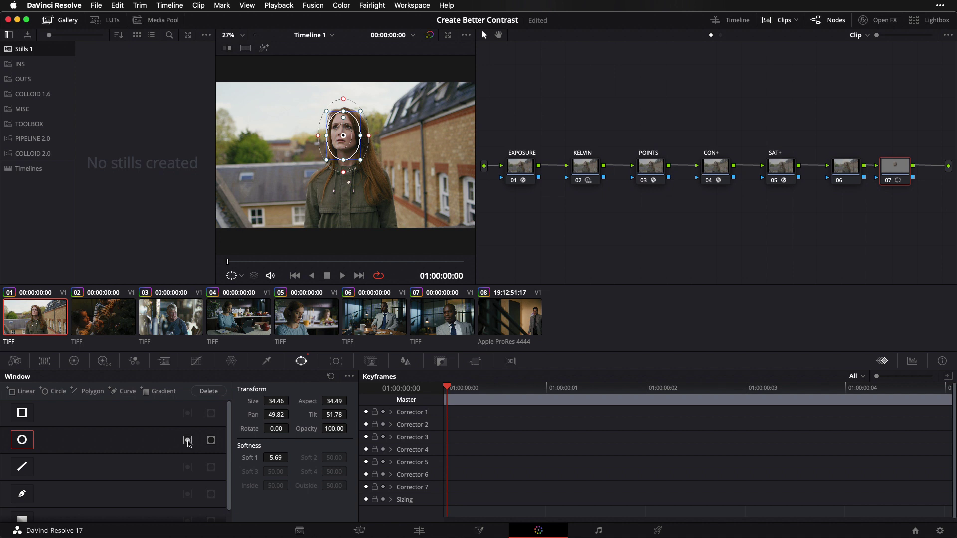
click(188, 441)
key(shift+h)
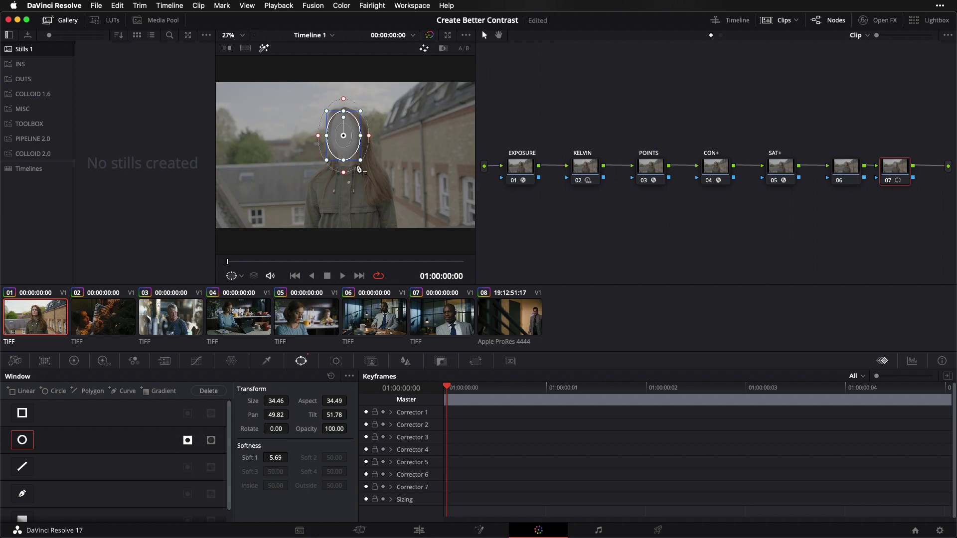
key(shift+h)
Bring up the Primaries wheels on the face-window node to set gain to 0.93
click(73, 361)
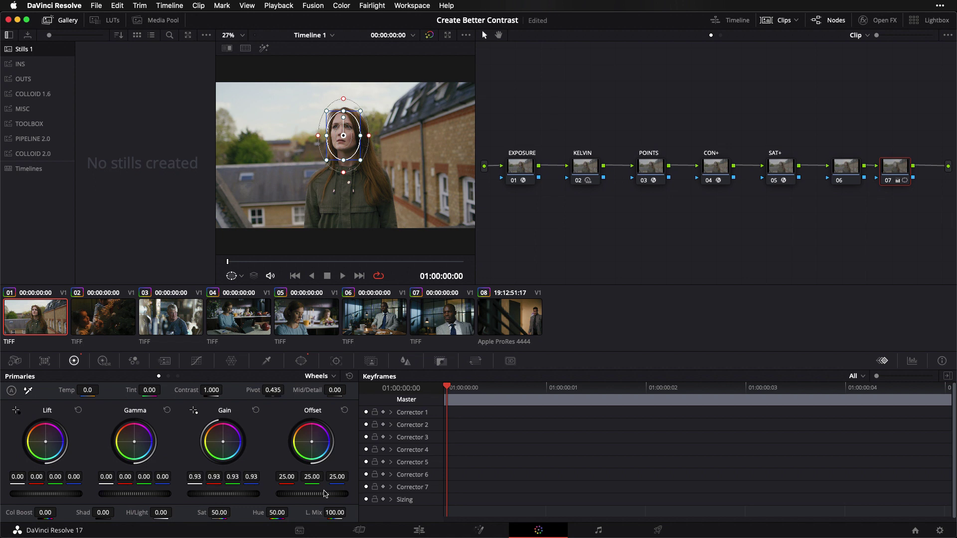
On clip 05, add a circle-window node shaped into an oval, rotated 25.20, softness 12.60
click(308, 315)
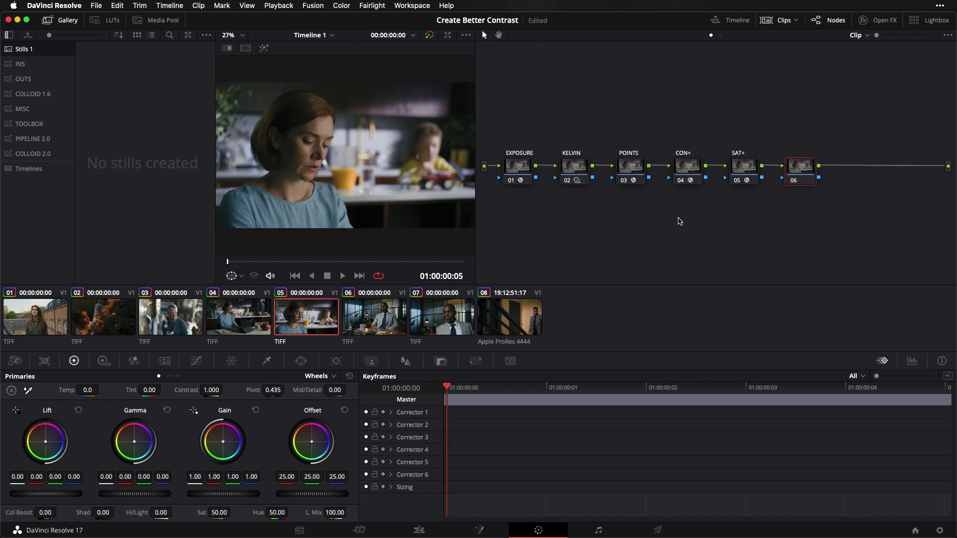
key(alt+c)
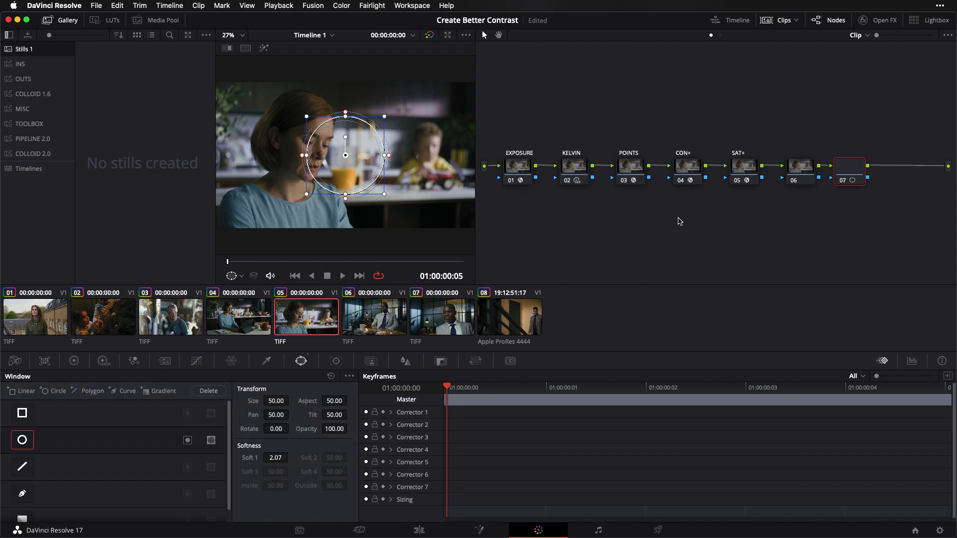
drag(369, 171, 330, 162)
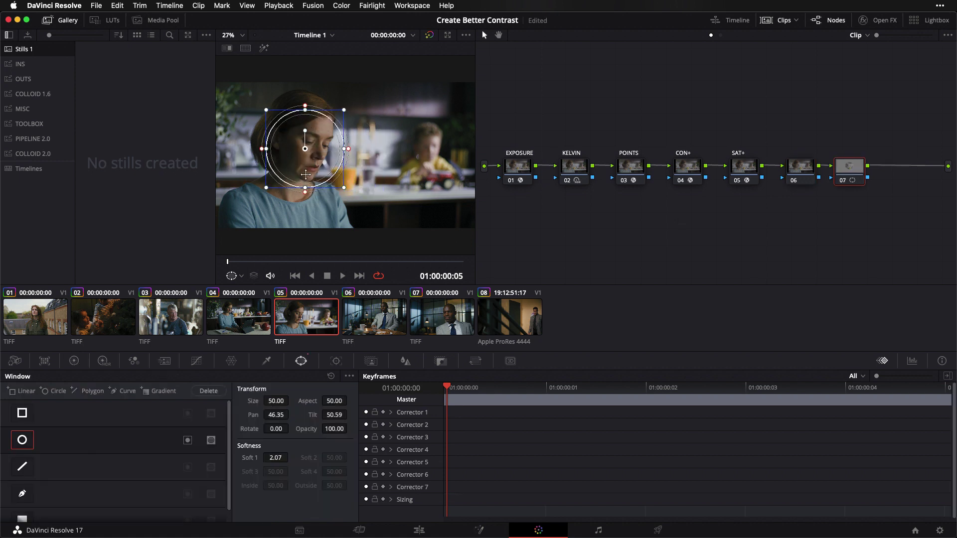
drag(303, 131, 315, 127)
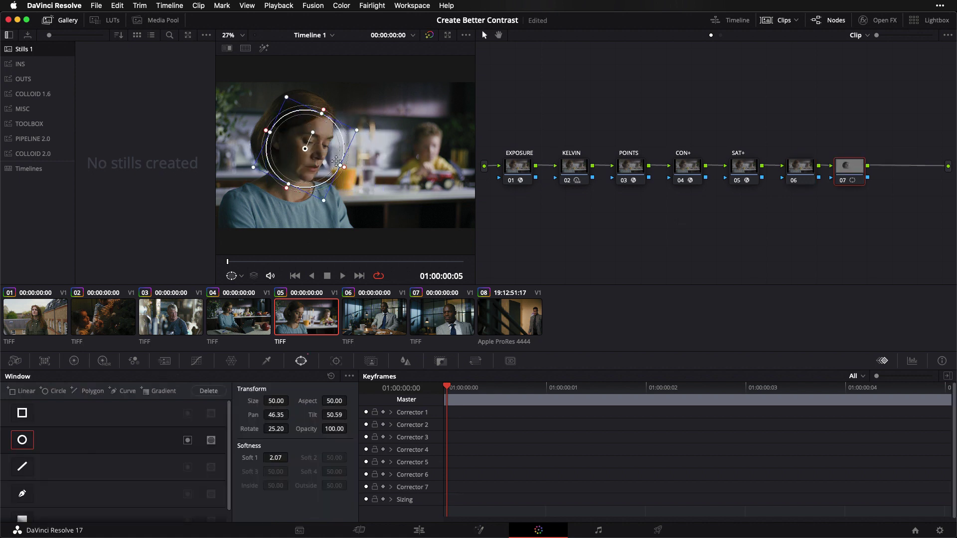
drag(341, 169, 331, 161)
drag(277, 136, 273, 134)
drag(325, 159, 326, 160)
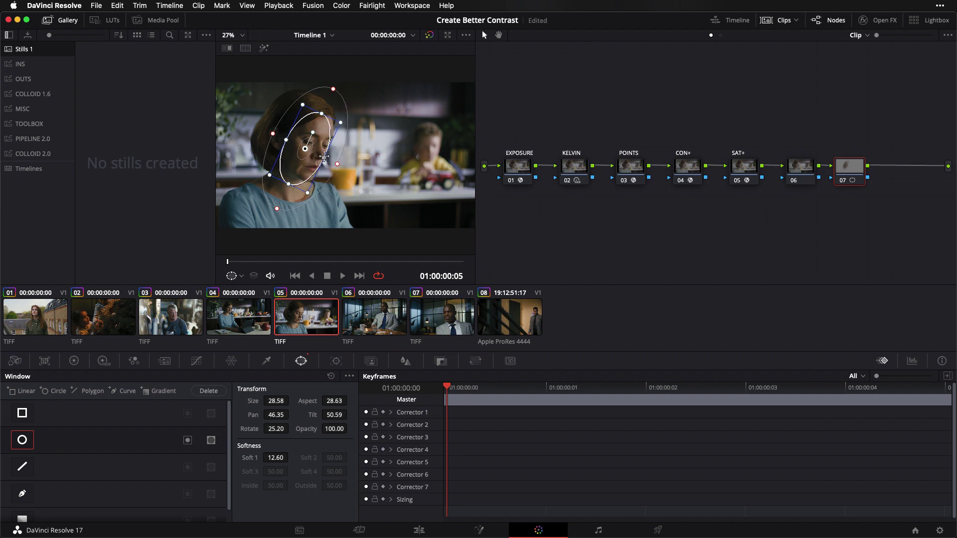
Switch between the Window and Primaries palettes to adjust the oval node's offset to 21.90
click(73, 360)
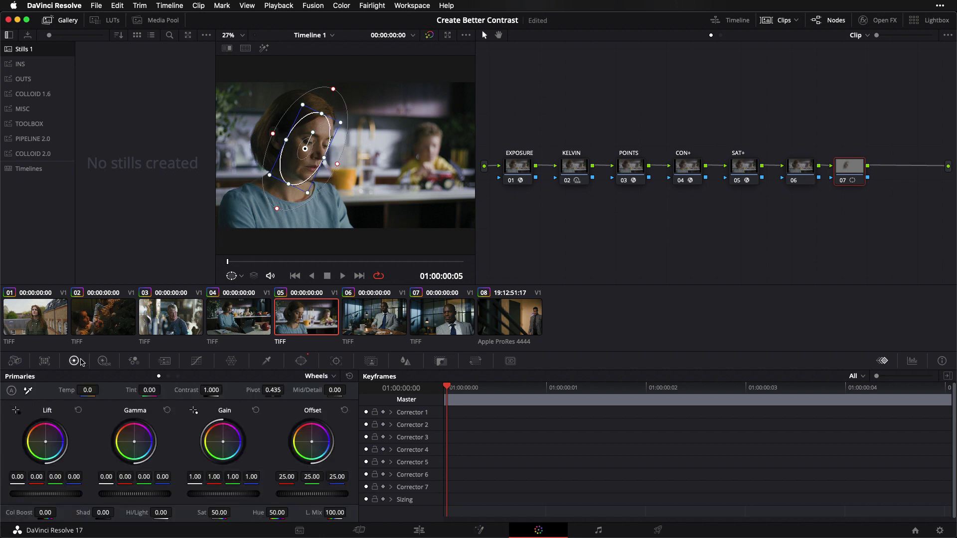
click(301, 360)
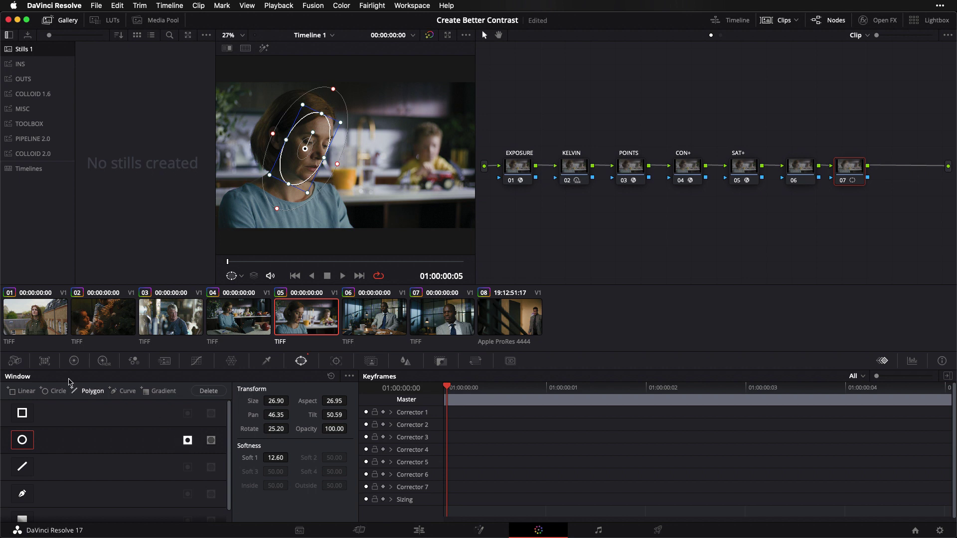
click(74, 361)
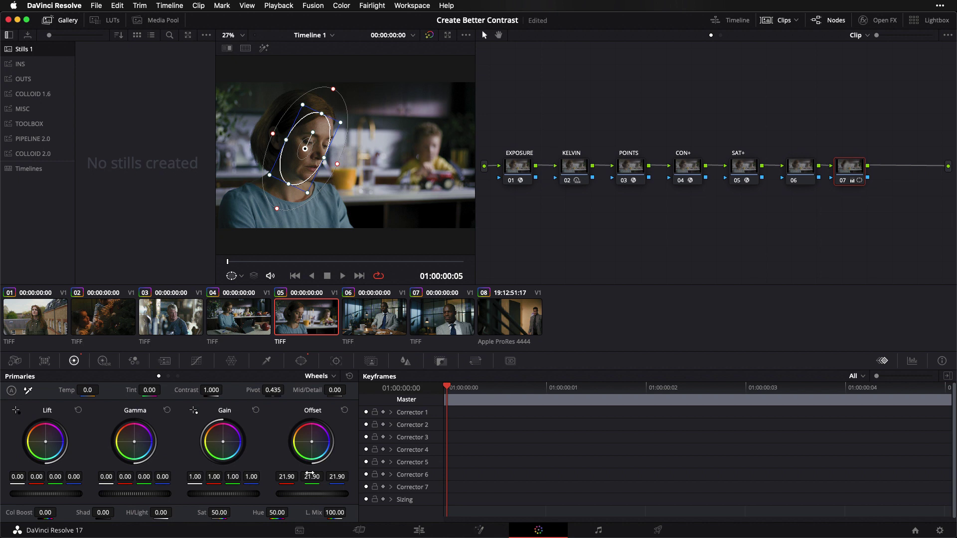
Disable node 07, add a circle-window node with Aspect 0 and wider softness
key(super+d)
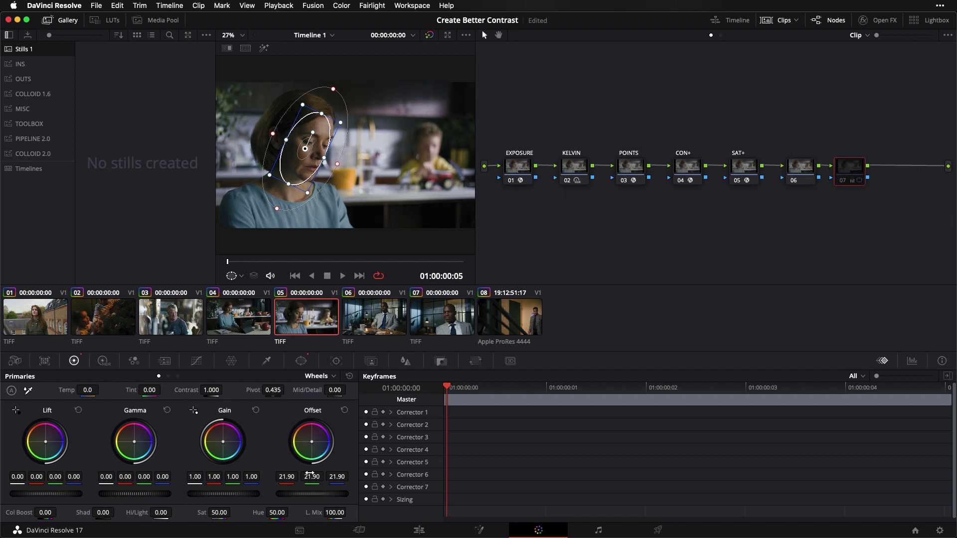
key(alt+c)
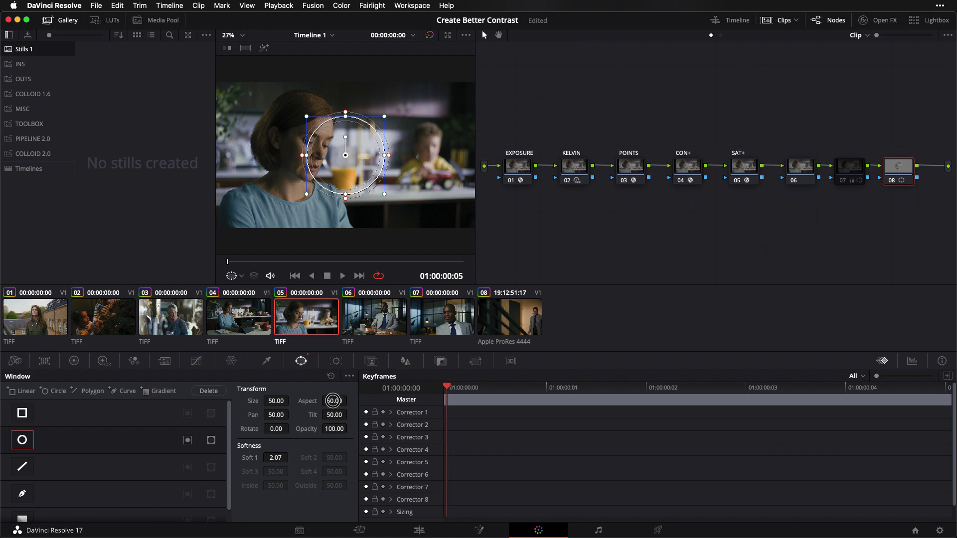
drag(334, 401, 332, 400)
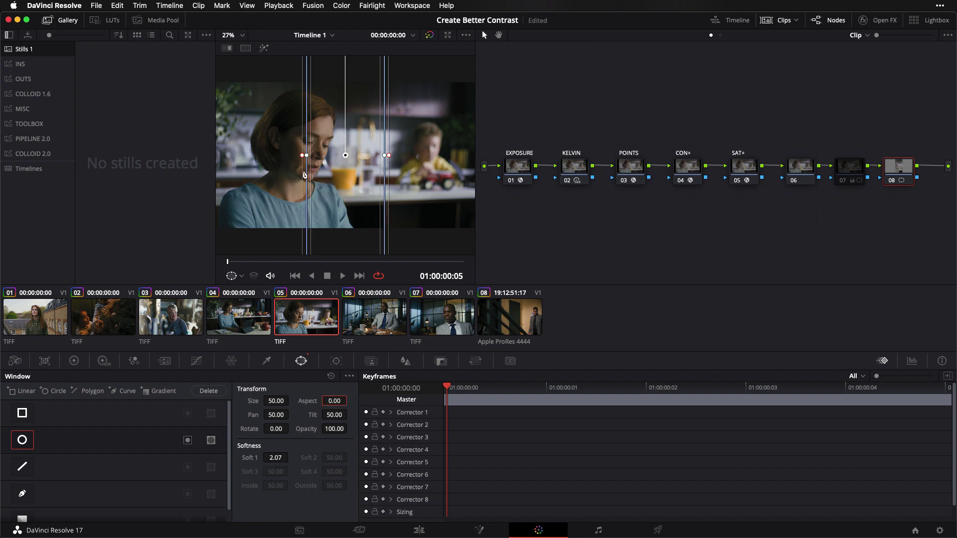
drag(391, 157, 451, 160)
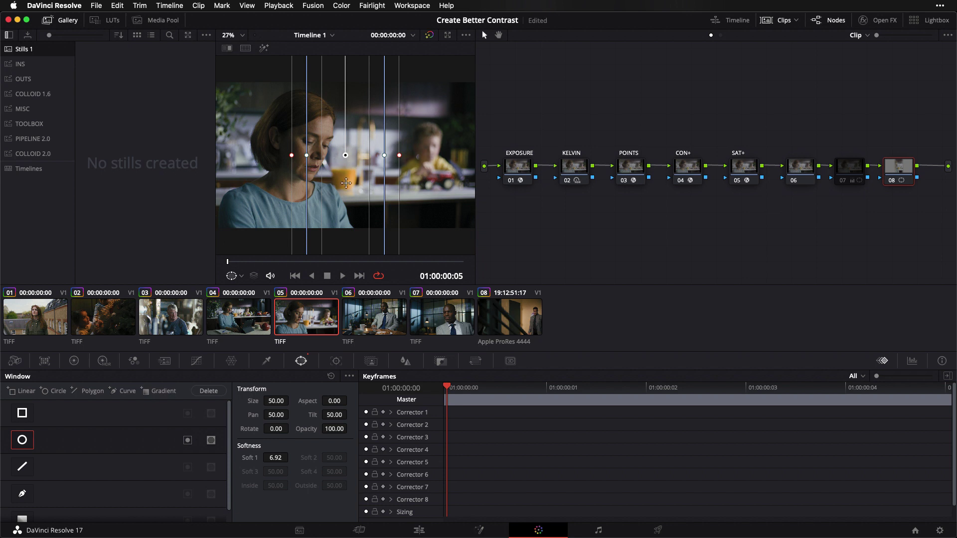
Rotate, position and enlarge the strip window diagonally across the woman's face
drag(344, 183, 267, 192)
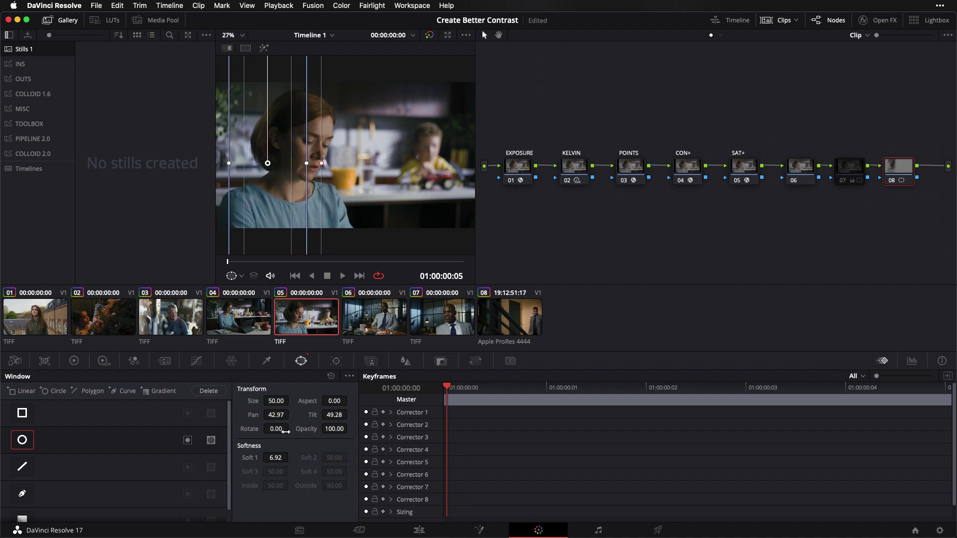
drag(276, 430, 491, 442)
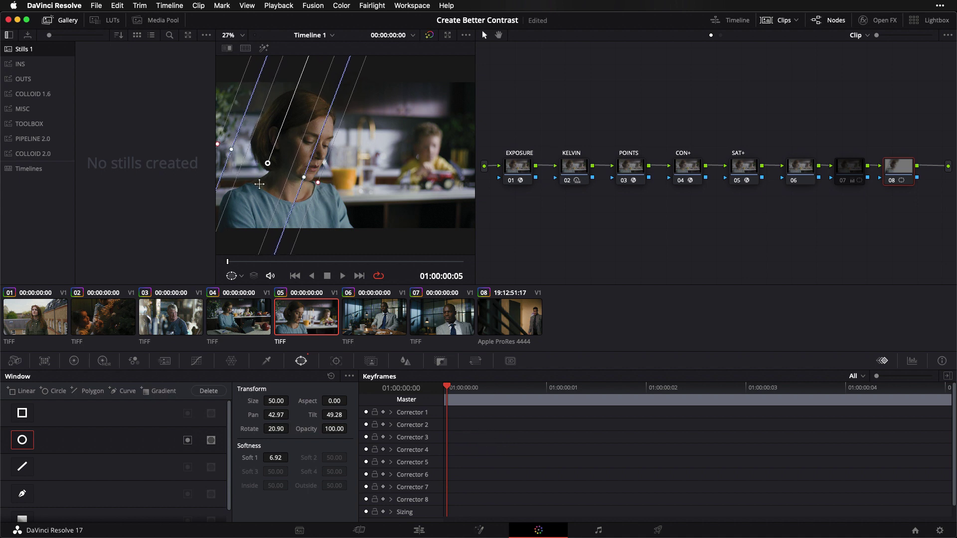
drag(255, 186, 248, 158)
drag(315, 184, 254, 173)
Bring up the Primaries wheels on node 08 to lower offset to 21.90
click(74, 360)
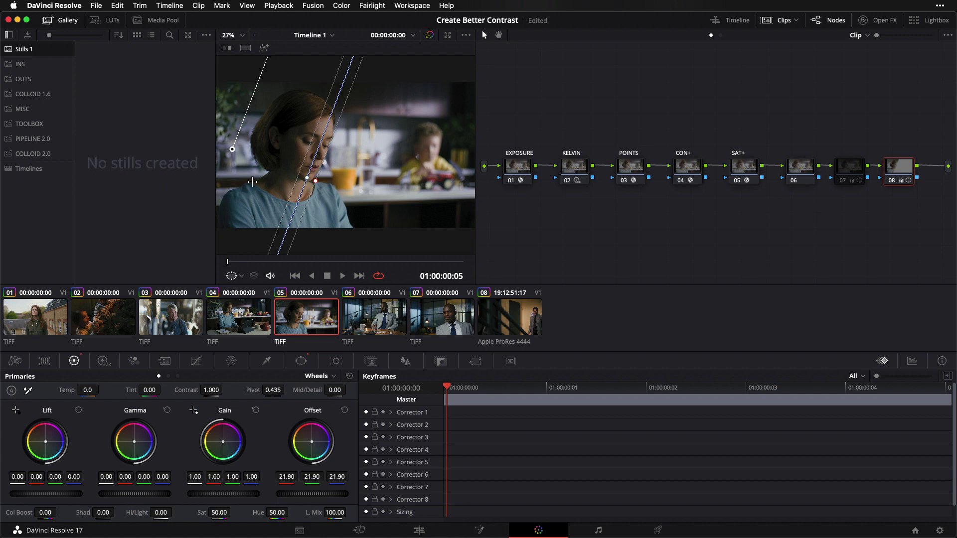
Select clip 08 of the suited man and scrub to 01:00:10:09
click(523, 318)
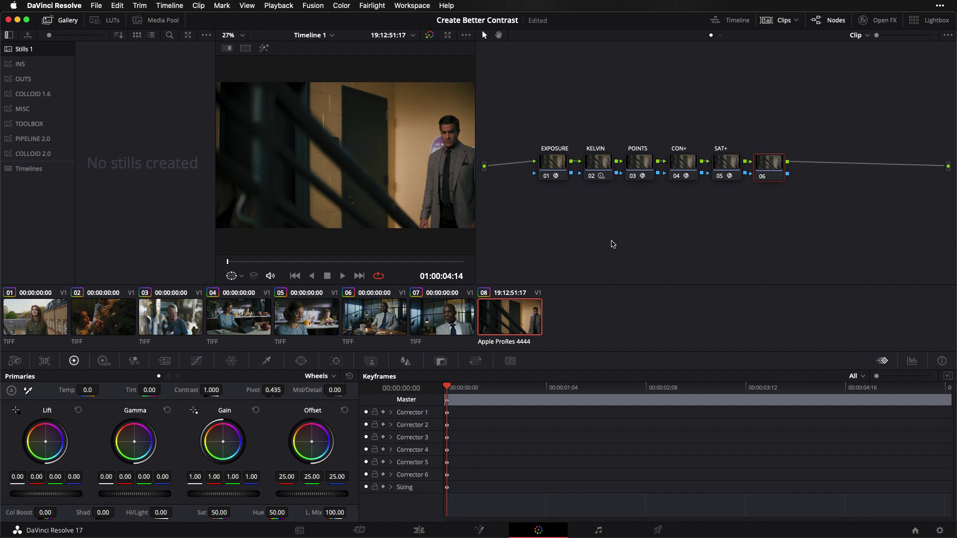
drag(238, 261, 481, 261)
Add a circle-window node with Aspect 0 and move the vertical strip onto the man
key(alt+c)
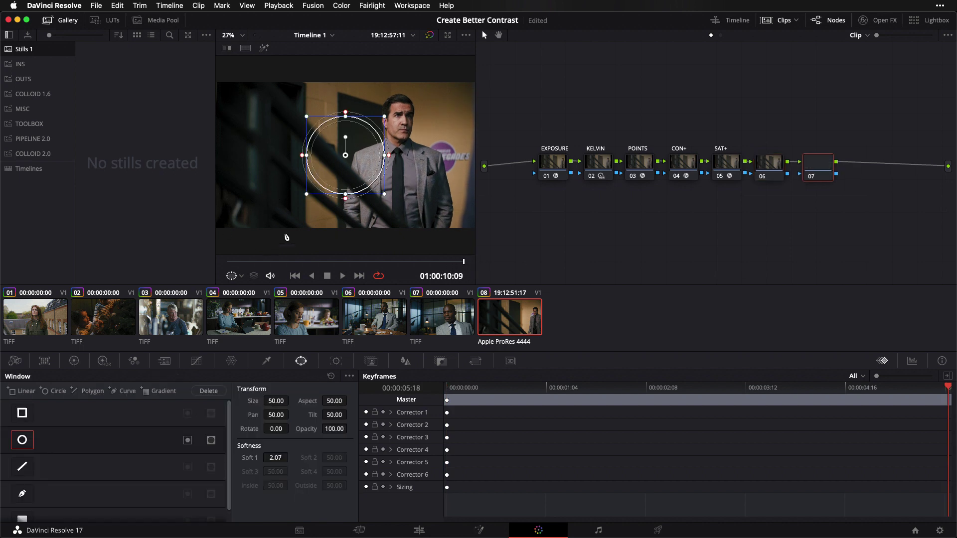
double_click(333, 401)
text(0)
key(Return)
drag(306, 155, 431, 149)
click(75, 361)
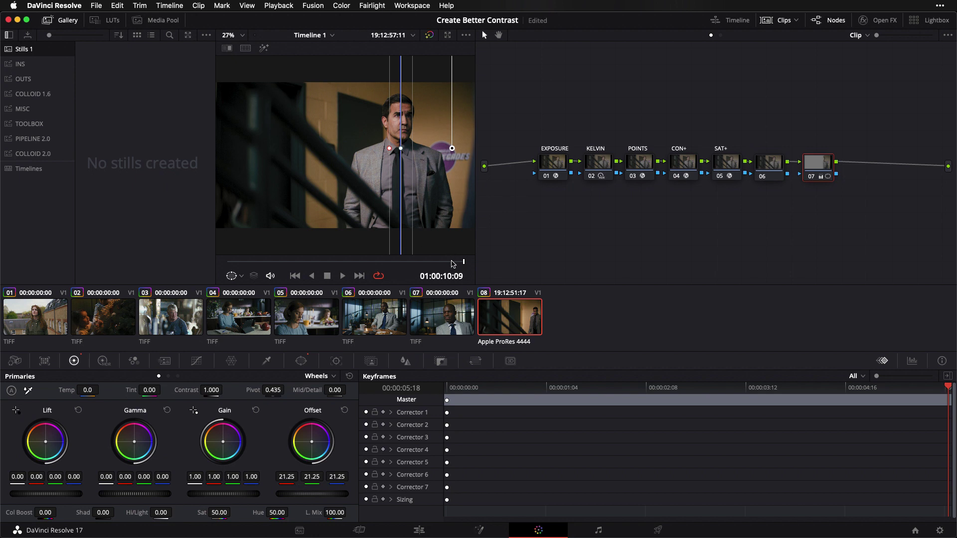
drag(455, 263, 167, 242)
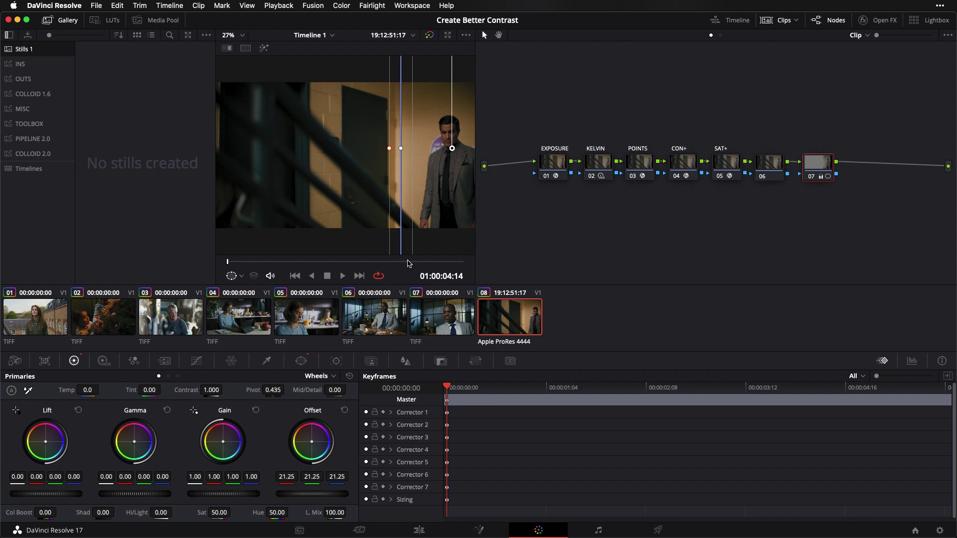
drag(418, 261, 566, 250)
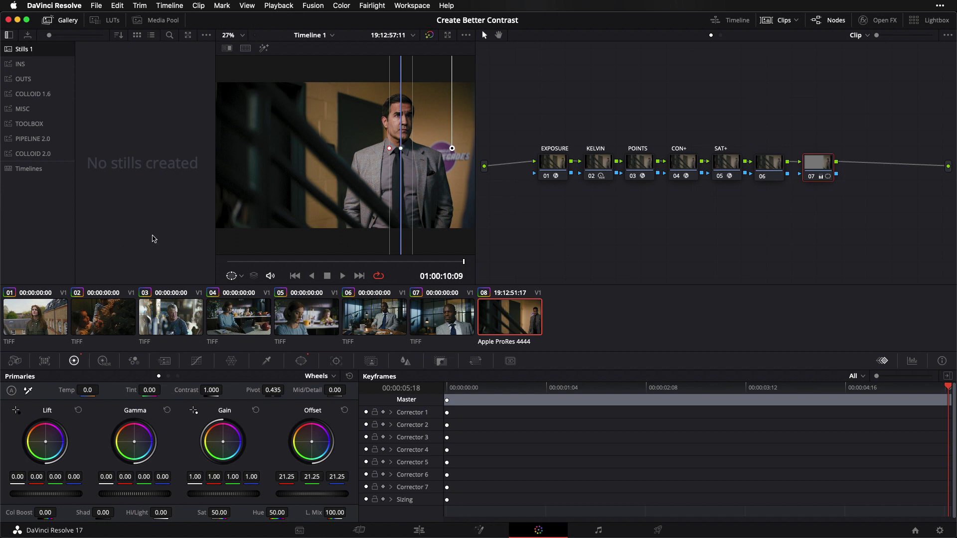
click(256, 261)
drag(257, 261, 472, 263)
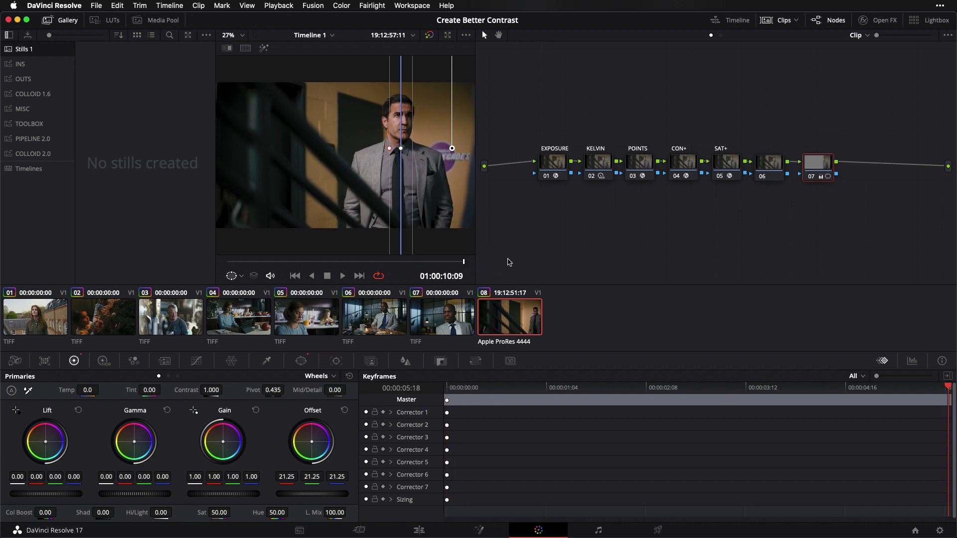
drag(396, 263, 576, 274)
drag(405, 261, 533, 259)
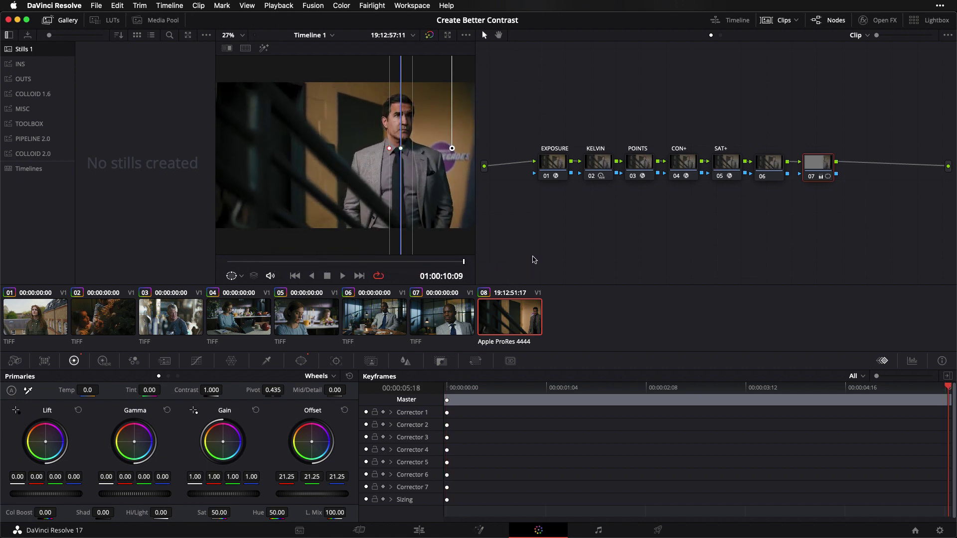